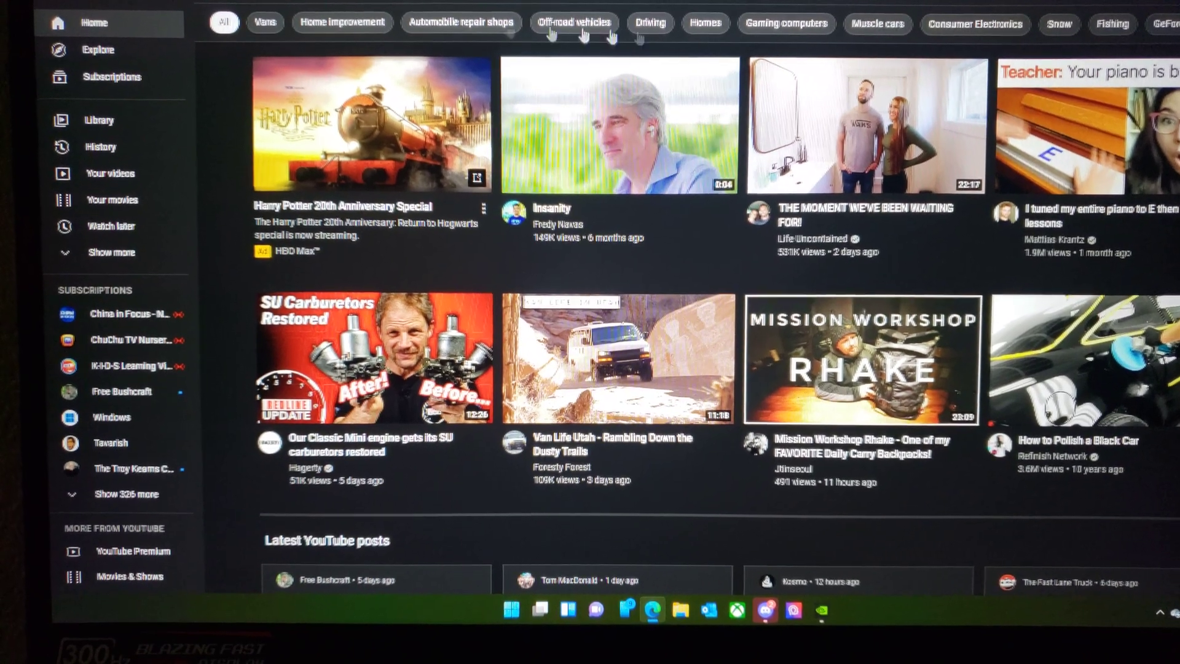
# Switch from YouTube to the GeForce Game Ready Driver installation-finished window.
pyautogui.hotkey('alt', 'Tab')
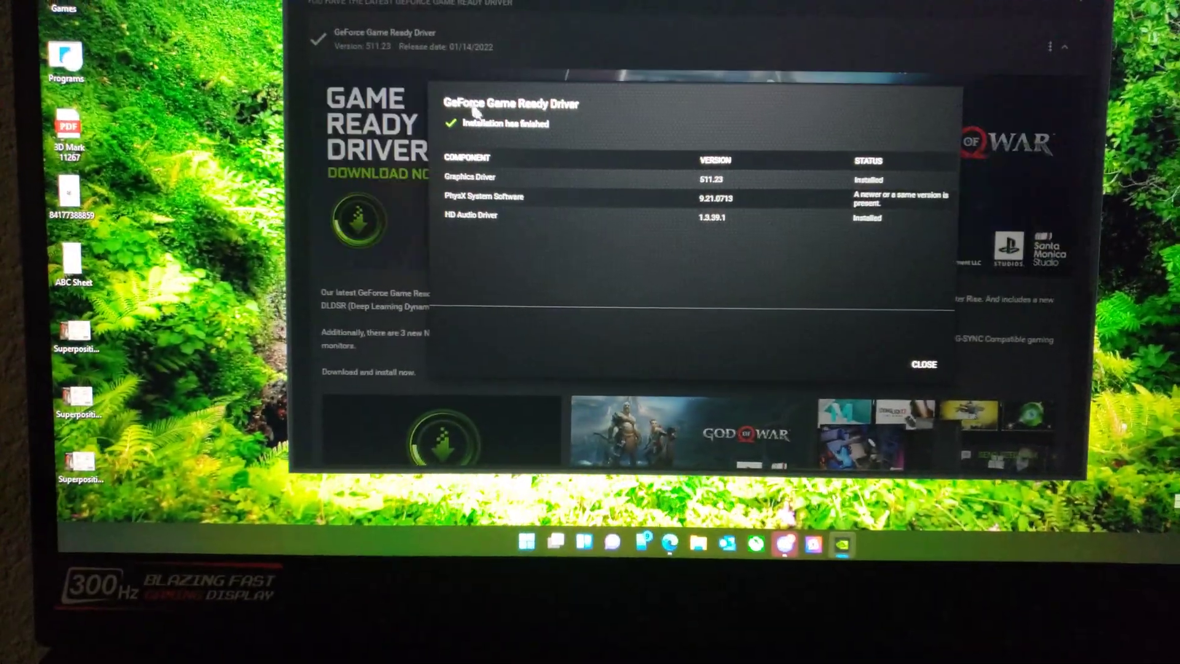